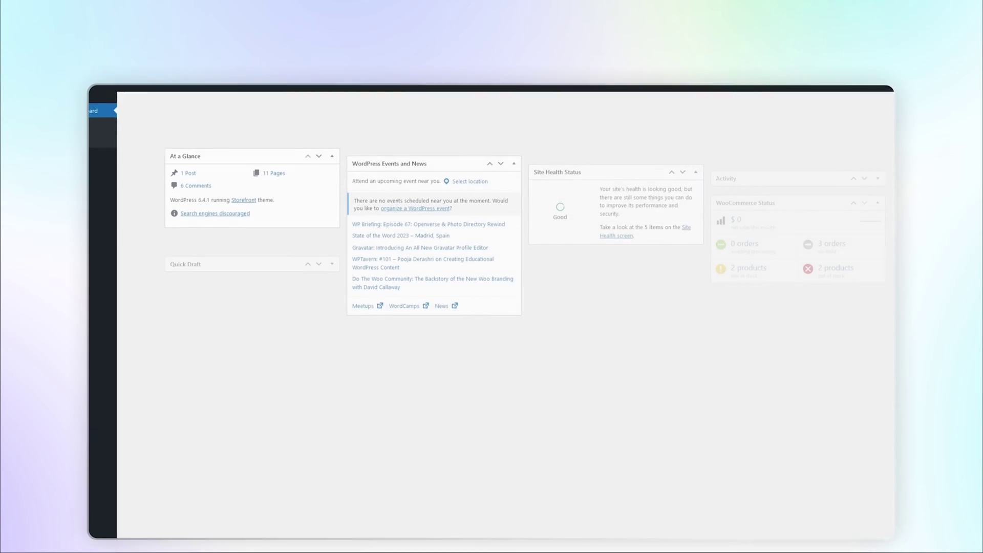
Go to the Email Verification tab of WooCommerce settings
mouse_move(123, 187)
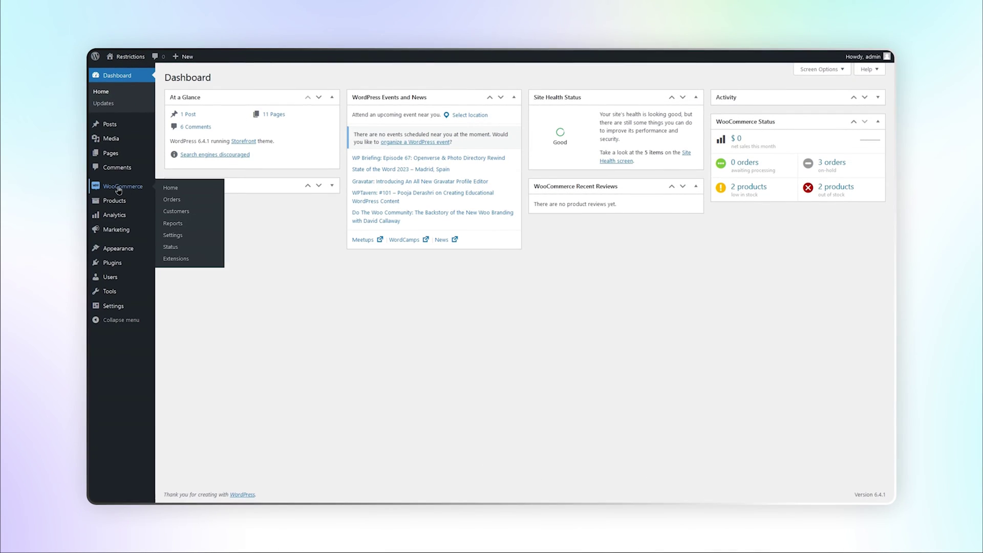
left_click(171, 235)
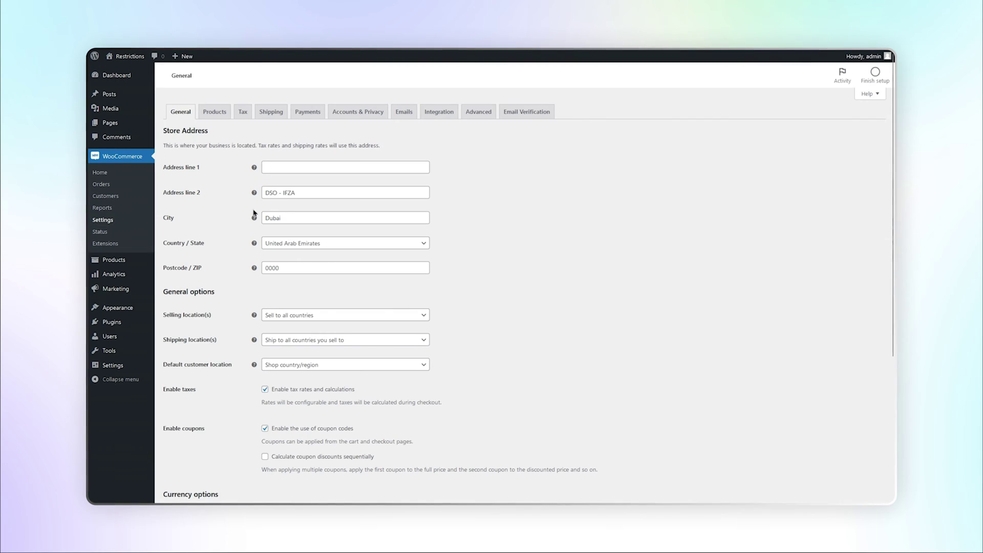
left_click(527, 113)
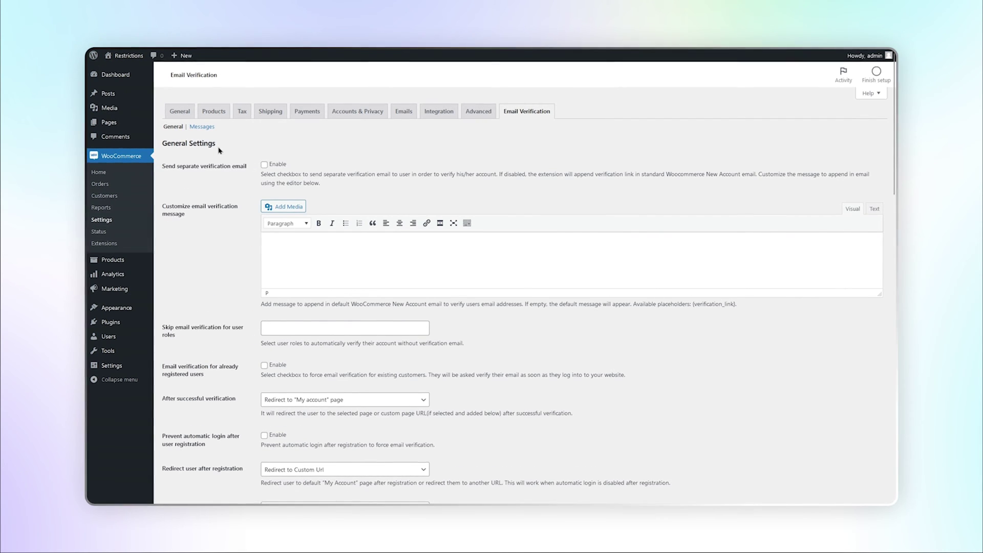
Send a separate verification email reading 'Please verify your email by clicking: {verification_link}.' and delay the new-account email
left_click(263, 165)
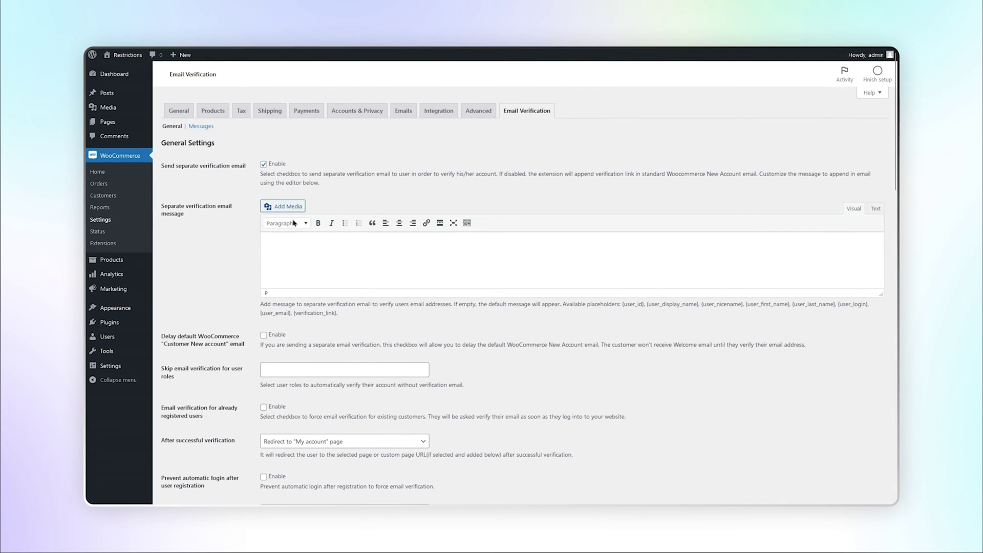
left_click(322, 254)
type("Please verify your email by clicking: {verification_link}.")
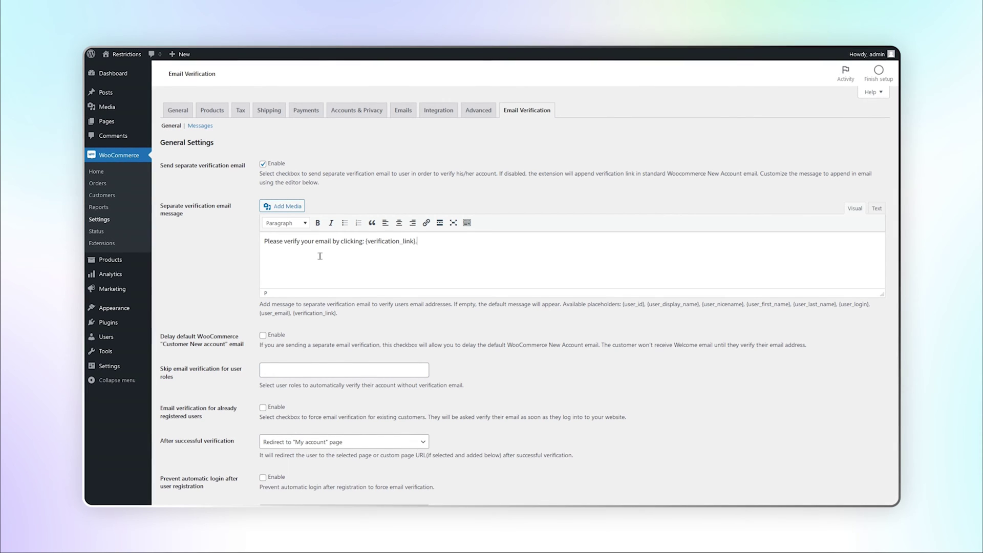
left_click(263, 337)
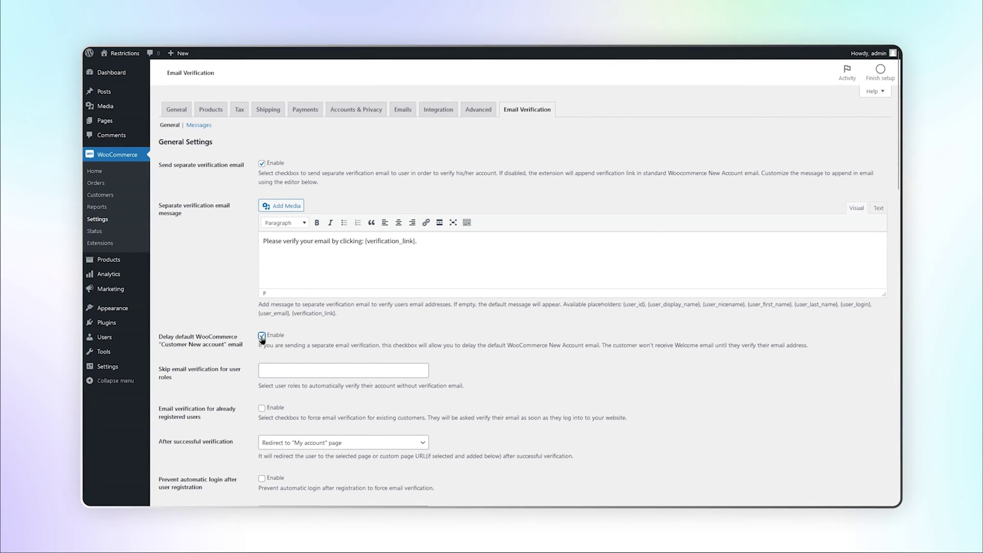
left_click(337, 370)
Add Editor and Shop manager to the roles that skip email verification
key("Down")
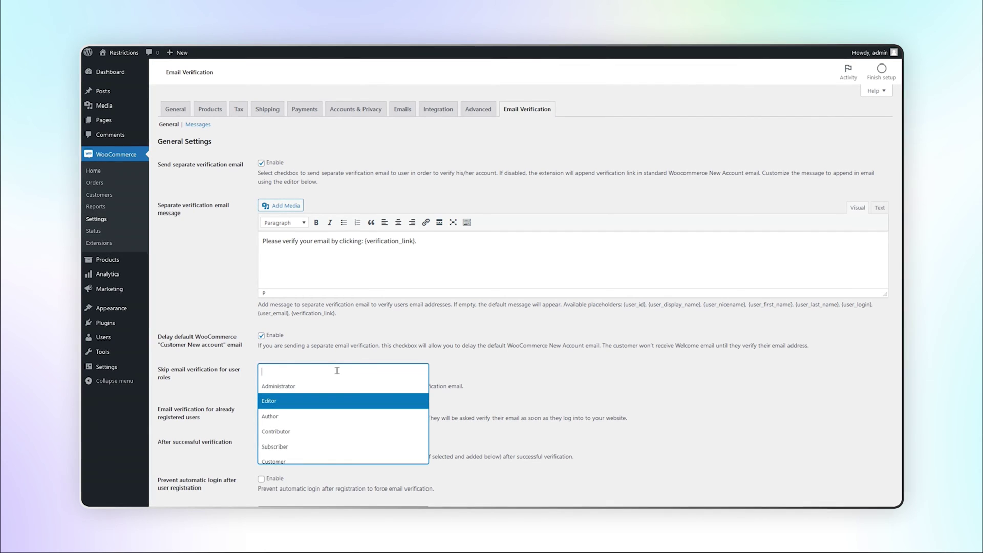
key("Return")
type("sho")
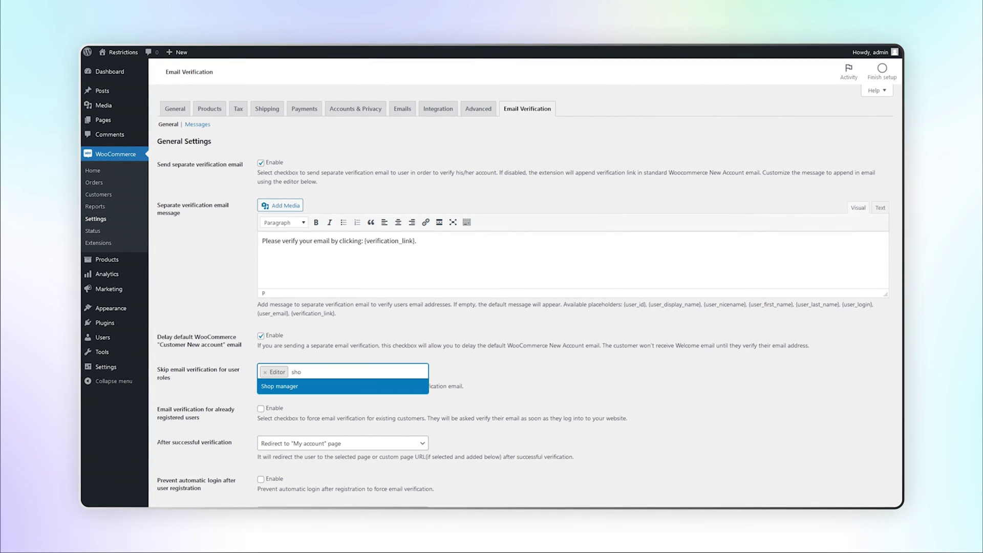
key("Return")
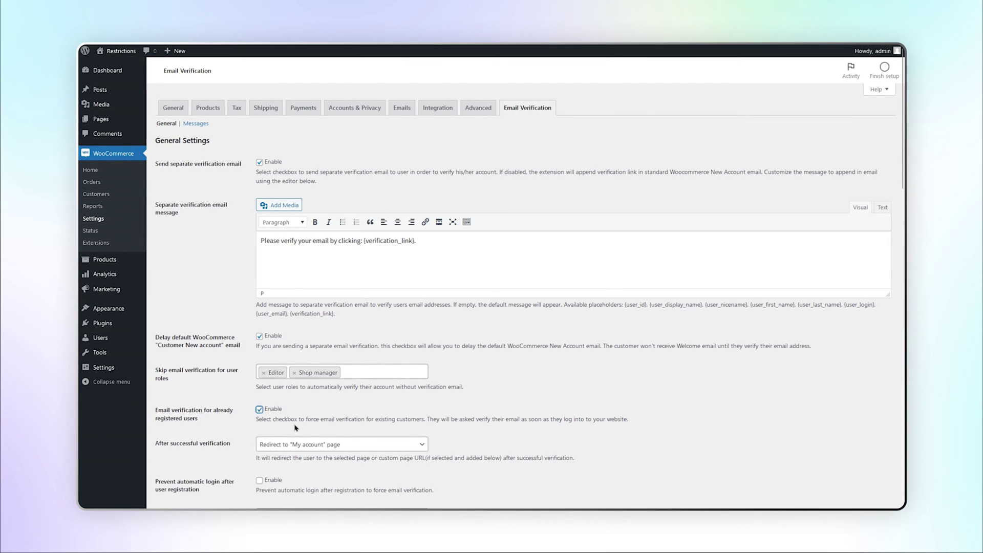
Redirect users to the Home page after verification and prevent automatic login after registration
left_click(358, 445)
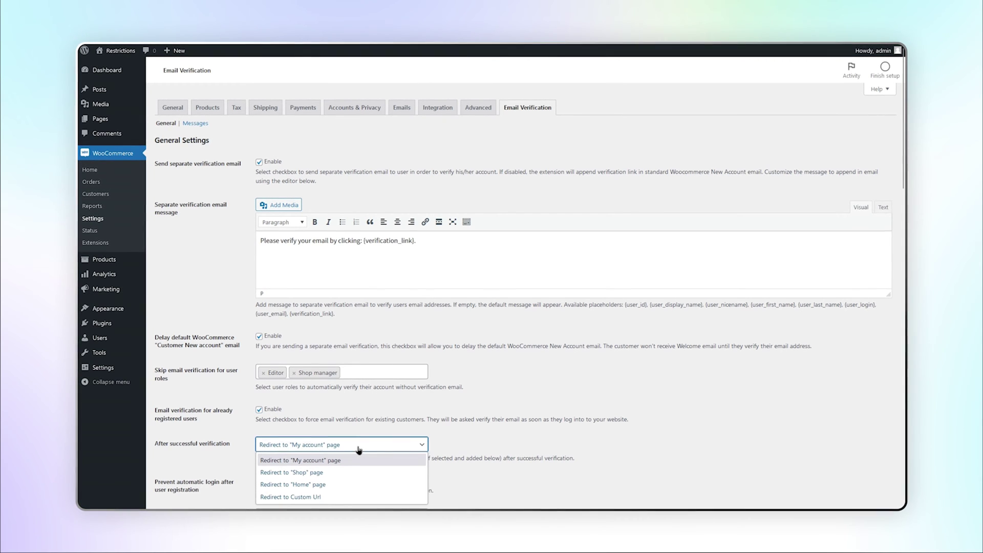
left_click(357, 484)
left_click(357, 486)
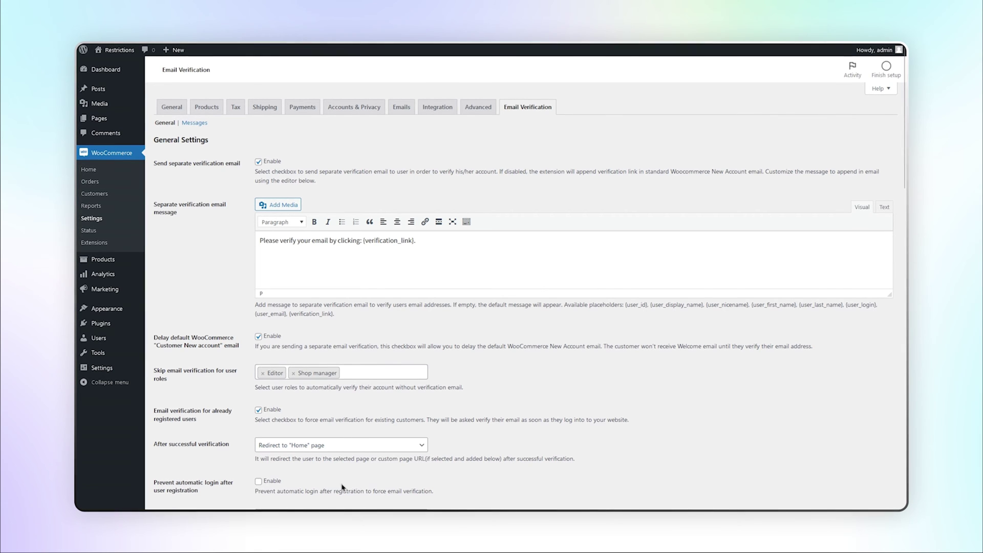
left_click(258, 482)
scroll(259, 484, "down", 7)
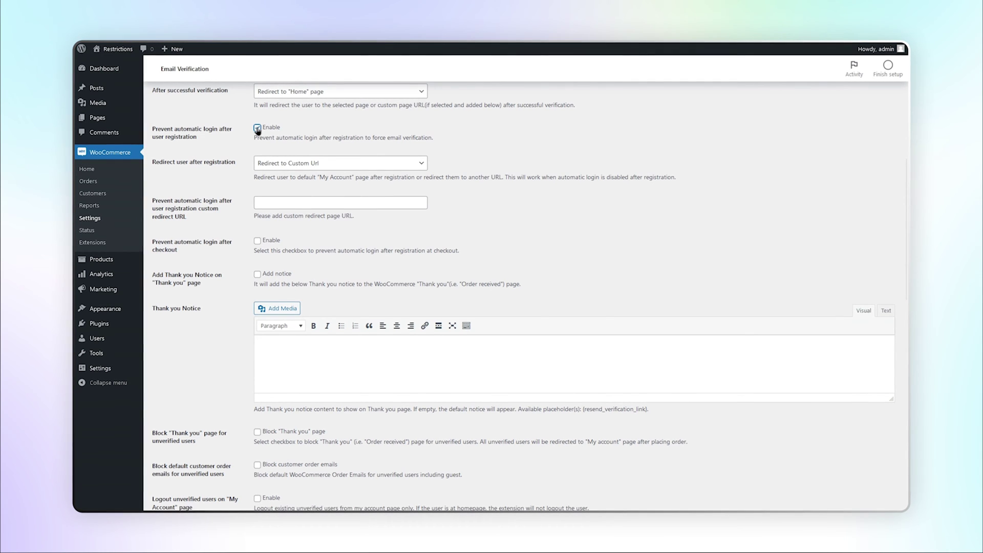
Redirect new registrants to the My account page and prevent automatic login after checkout
left_click(341, 163)
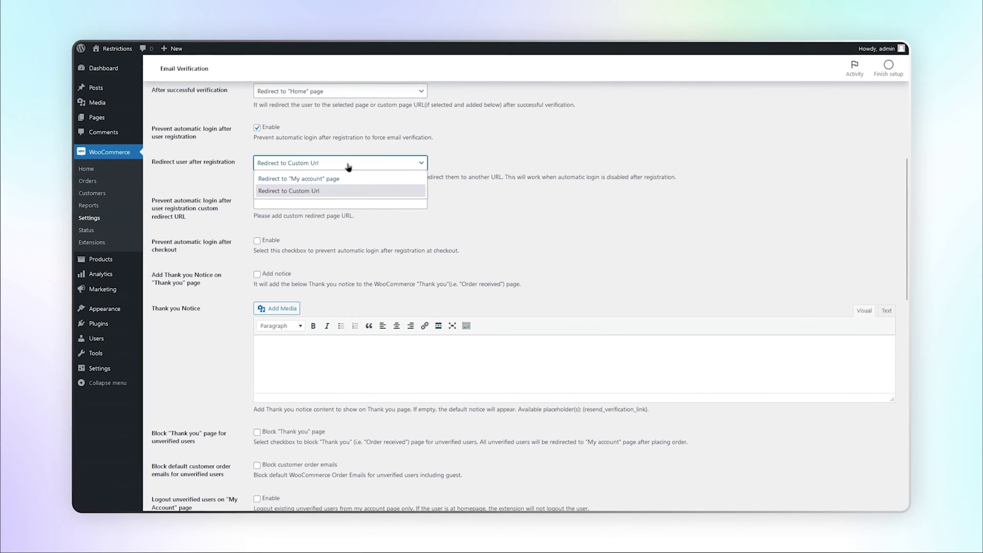
left_click(349, 178)
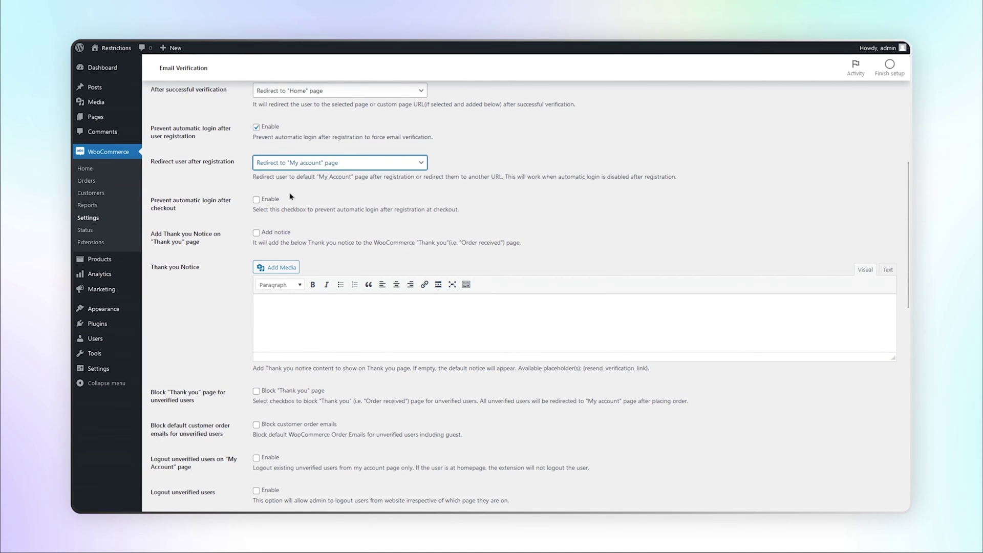
left_click(257, 200)
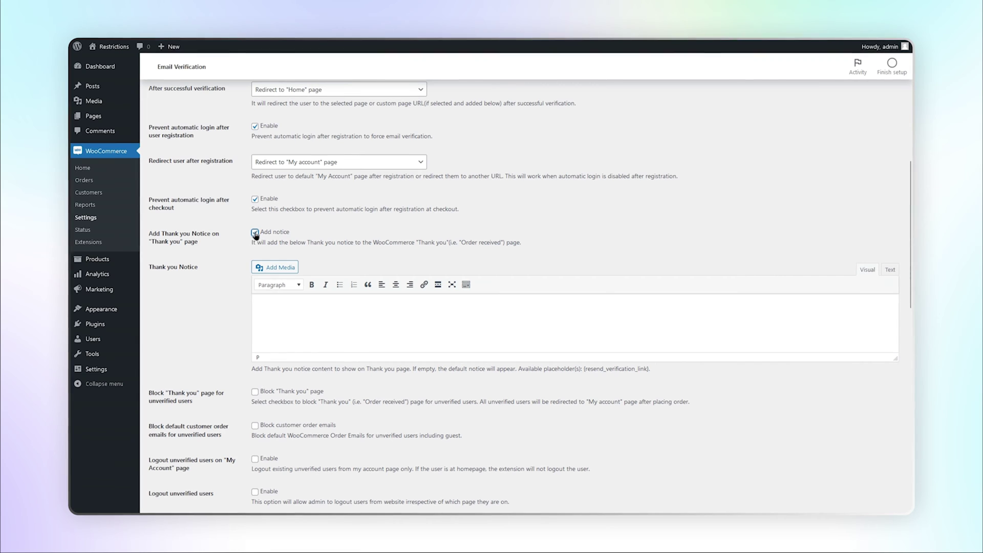
Paste the Thank you page notice with a resend-verification link and log out unverified users on My Account
type("Thank you. Your order has been received. Please check your email to verify your account. You can resend the email with verification link by clicking Resend verification email.")
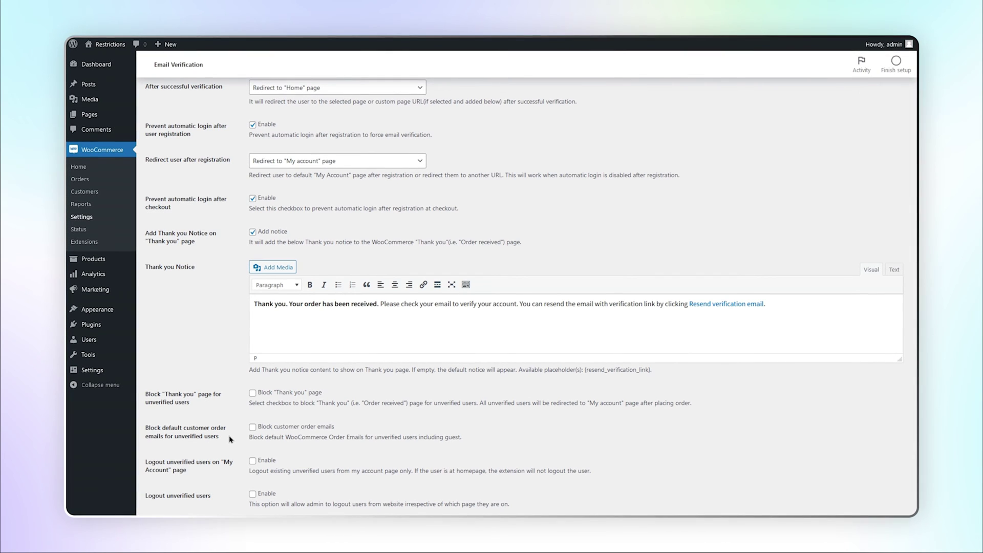
left_click(252, 460)
scroll(253, 451, "down", 7)
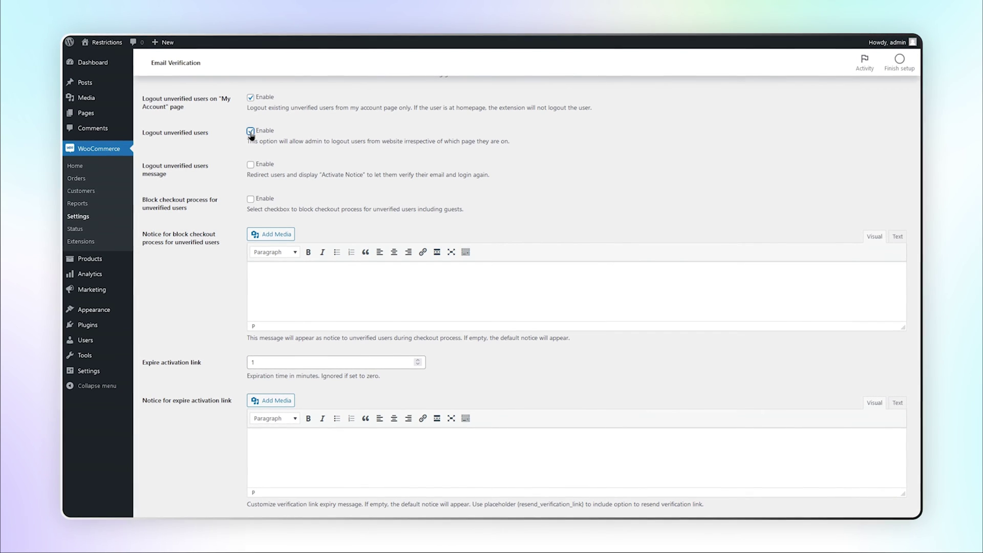
Show unverified users a logout message and add the block-checkout notice asking them to verify before ordering
left_click(250, 165)
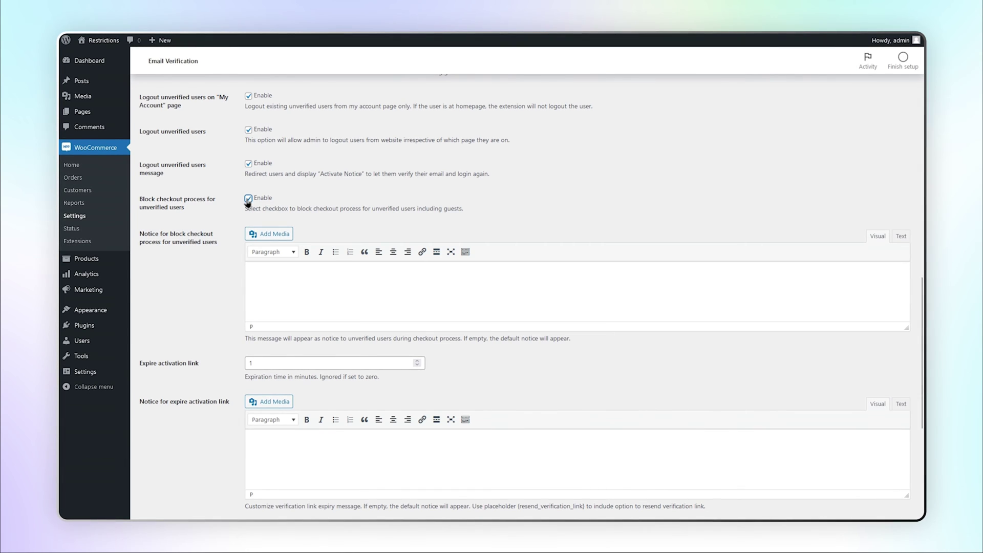
left_click(347, 278)
type("You need to login and verify your email to place an order.")
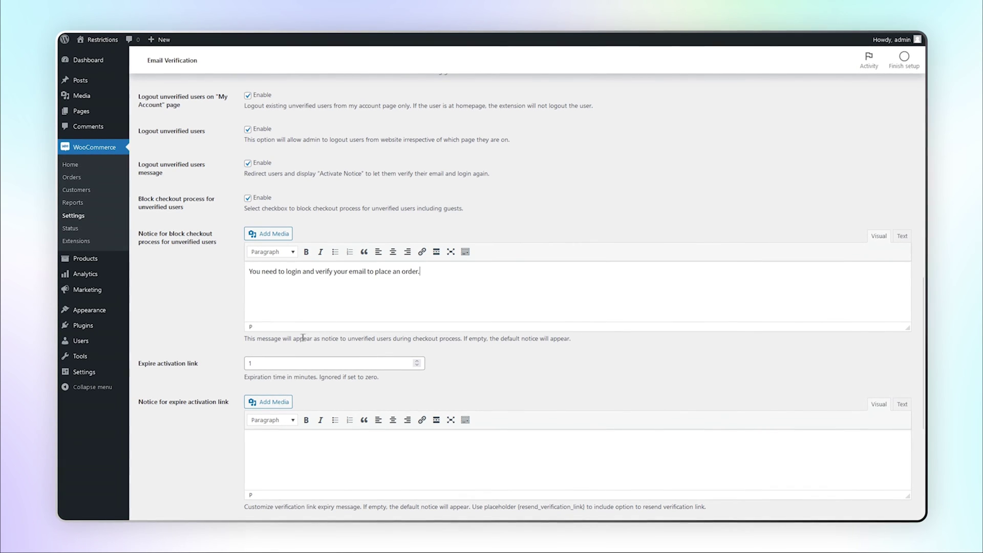
Make activation links expire after 10 minutes and add the expired-link notice
left_click(273, 364)
type("0")
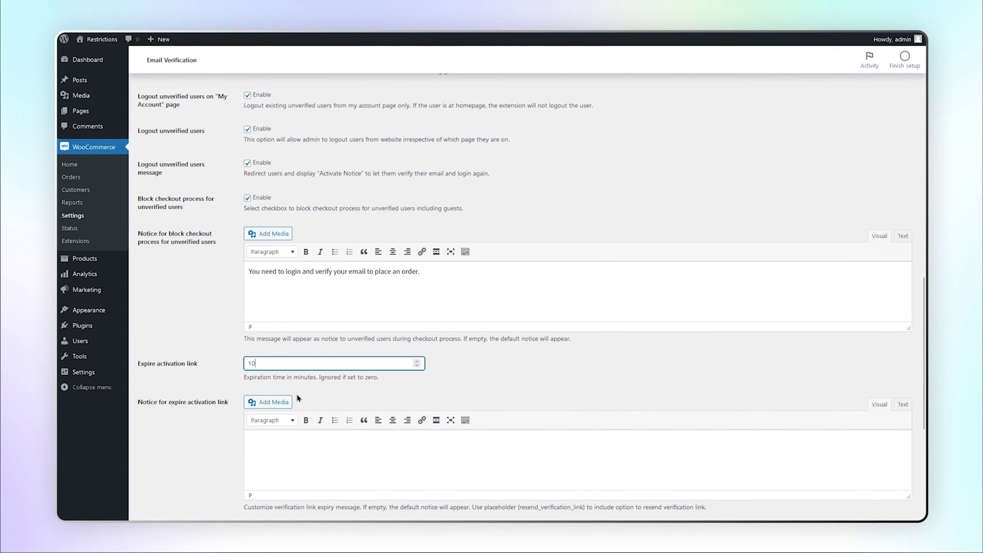
left_click(360, 451)
type("The Link has expired. You can resend the email with verification link by clicking Resend verification email.")
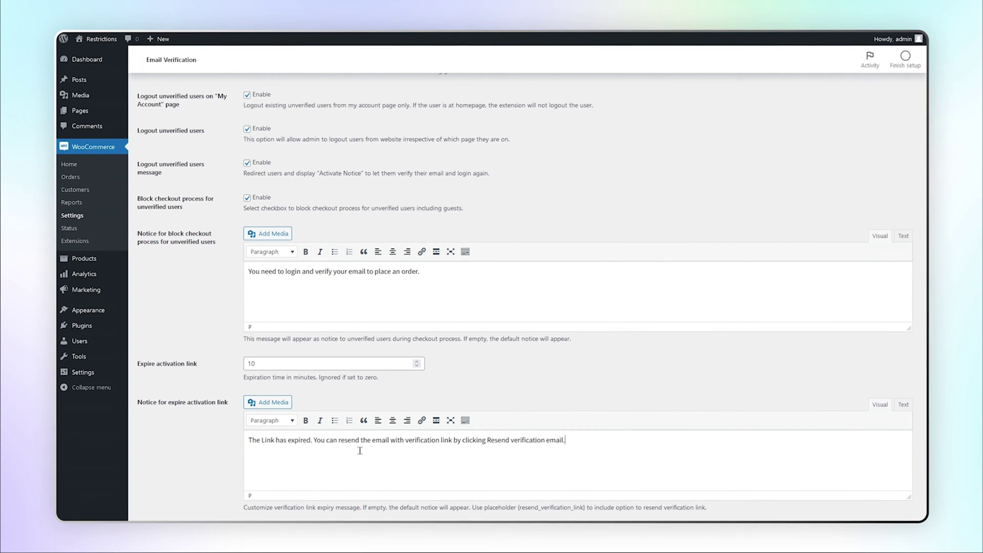
scroll(360, 450, "down", 5)
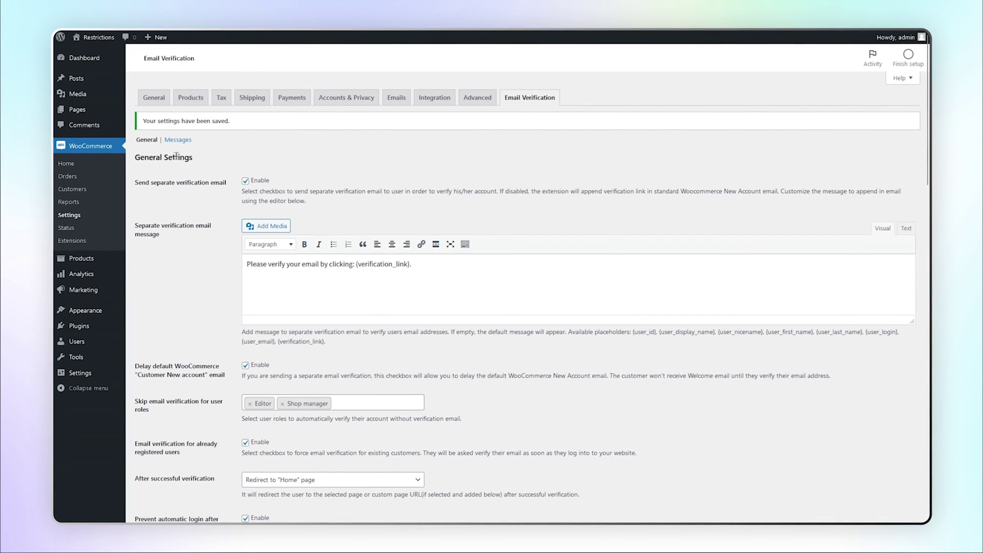
Review the success, error and failed notices on the email verification Messages settings
left_click(178, 139)
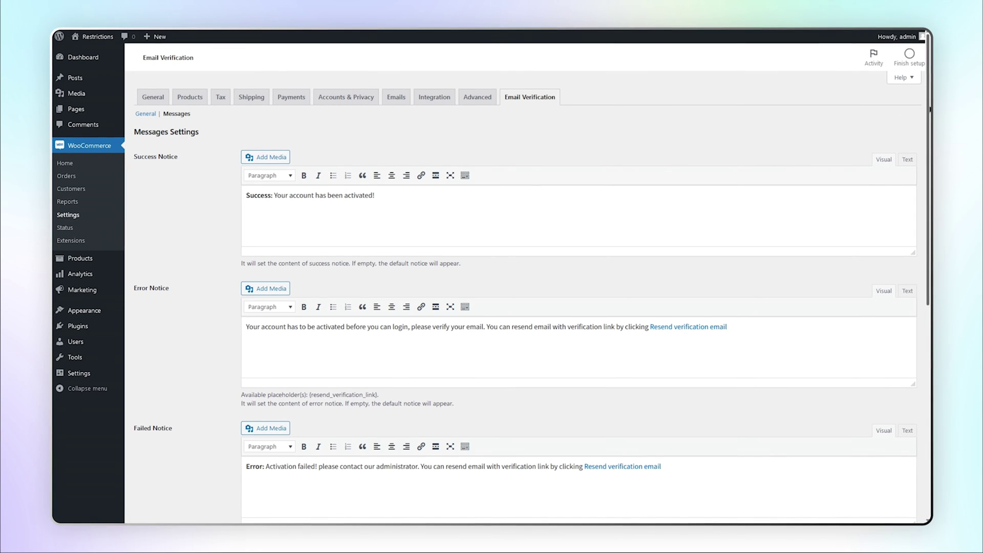
scroll(928, 109, "down", 1)
scroll(504, 298, "down", 5)
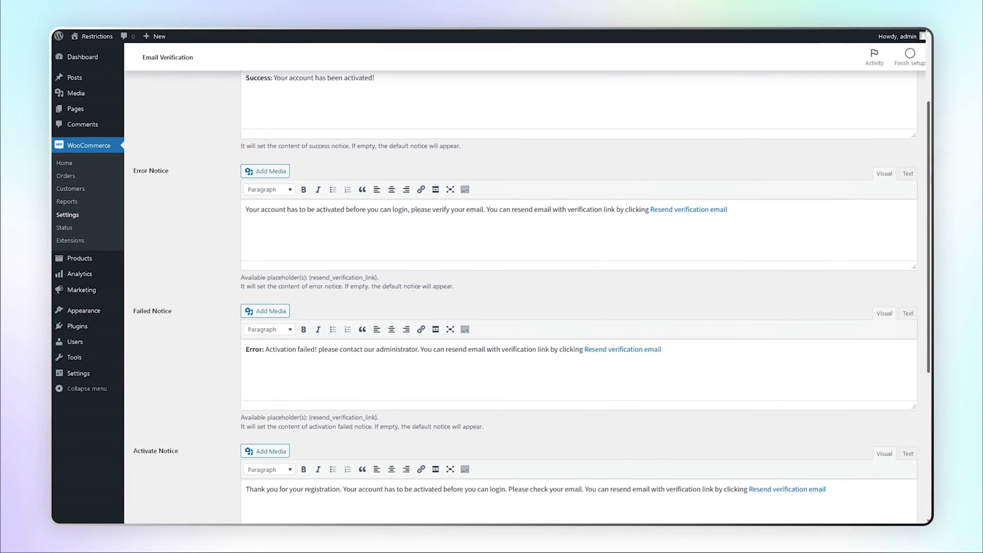
scroll(505, 299, "down", 2)
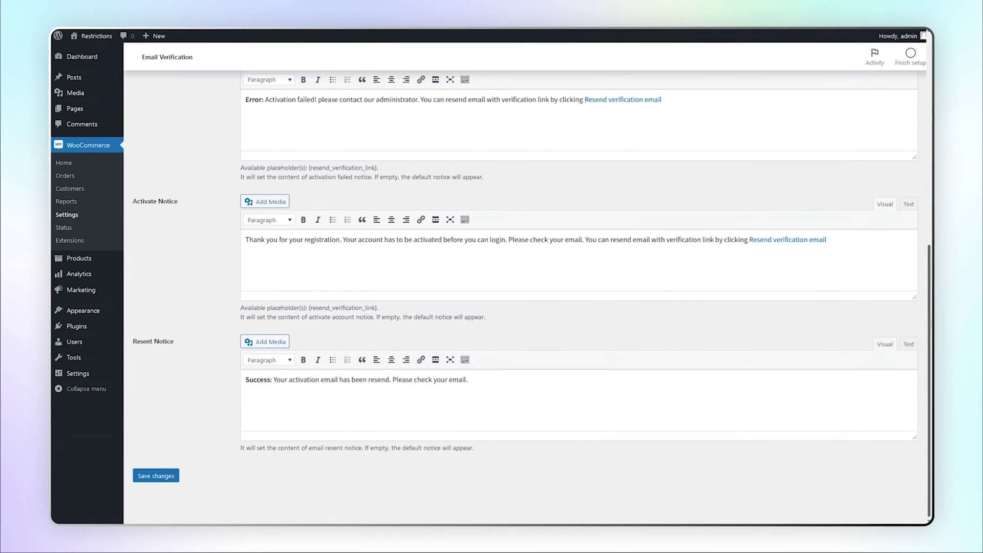
scroll(504, 298, "up", 7)
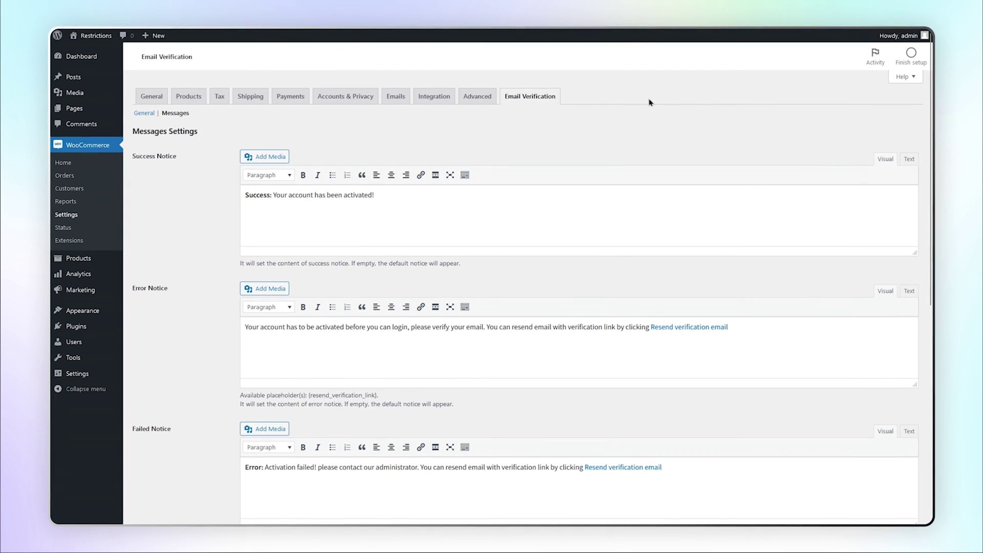
left_click(85, 51)
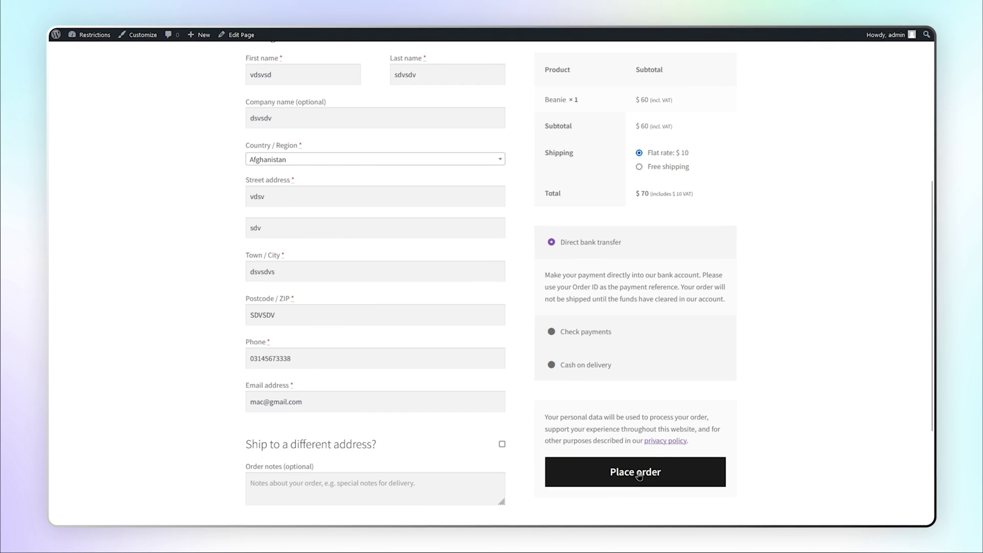
Place the $70 Beanie order as an unverified customer and go to the account page
left_click(638, 474)
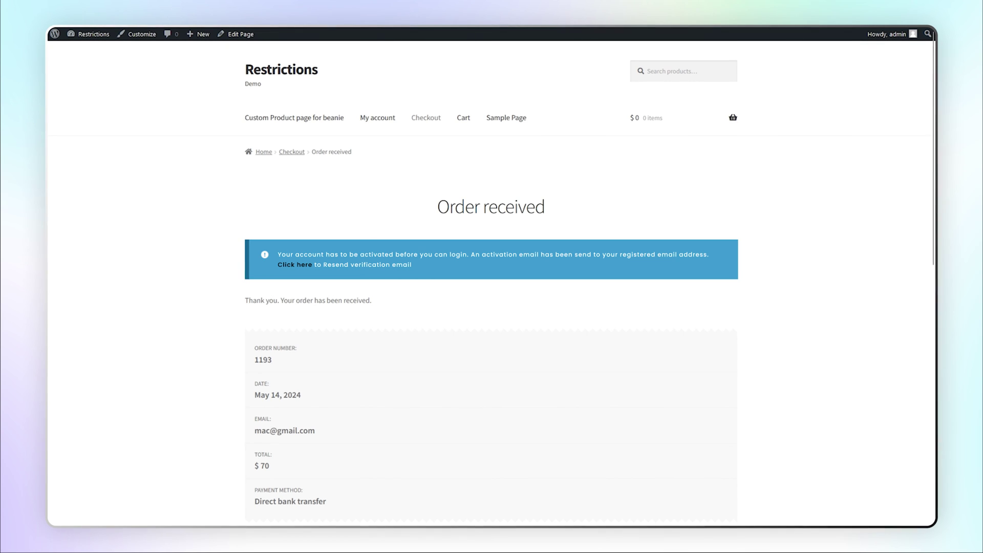
left_click(380, 119)
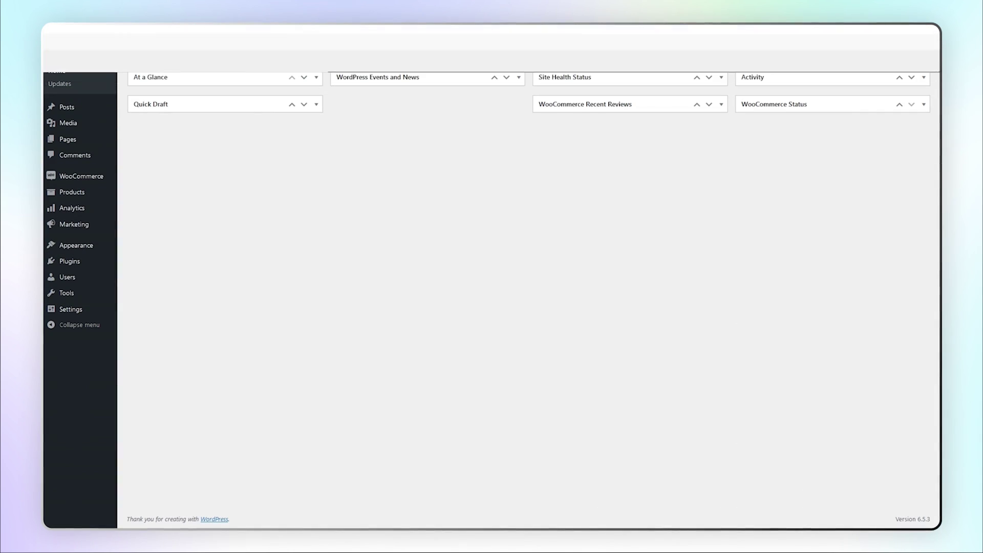
Open the customer's profile from All Users and set its User Status to Verified
mouse_move(67, 279)
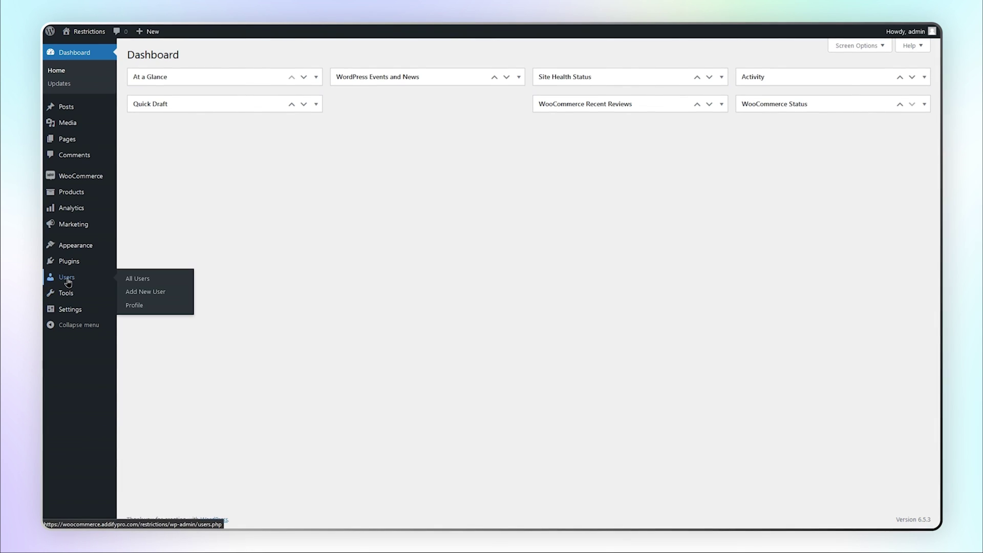
left_click(137, 279)
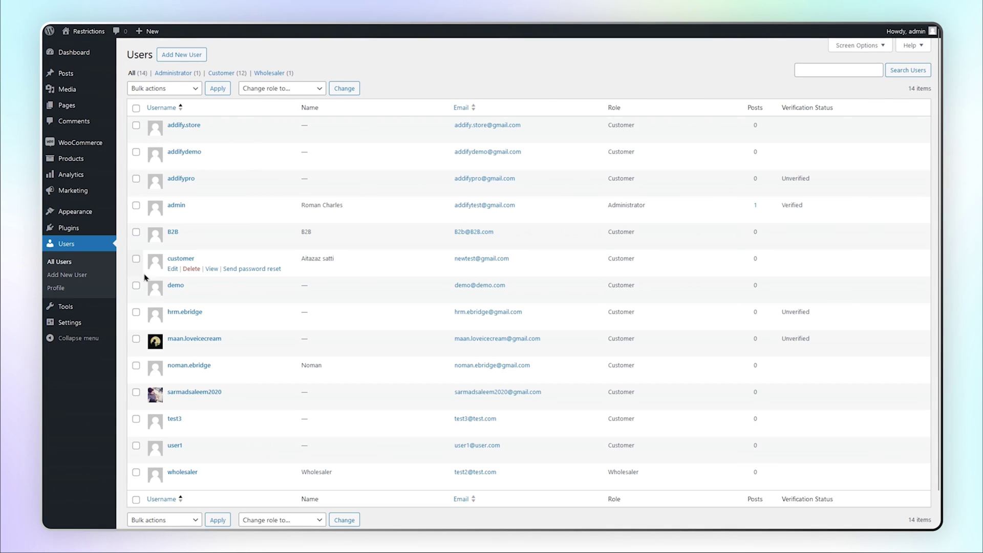
left_click(179, 261)
scroll(179, 263, "down", 15)
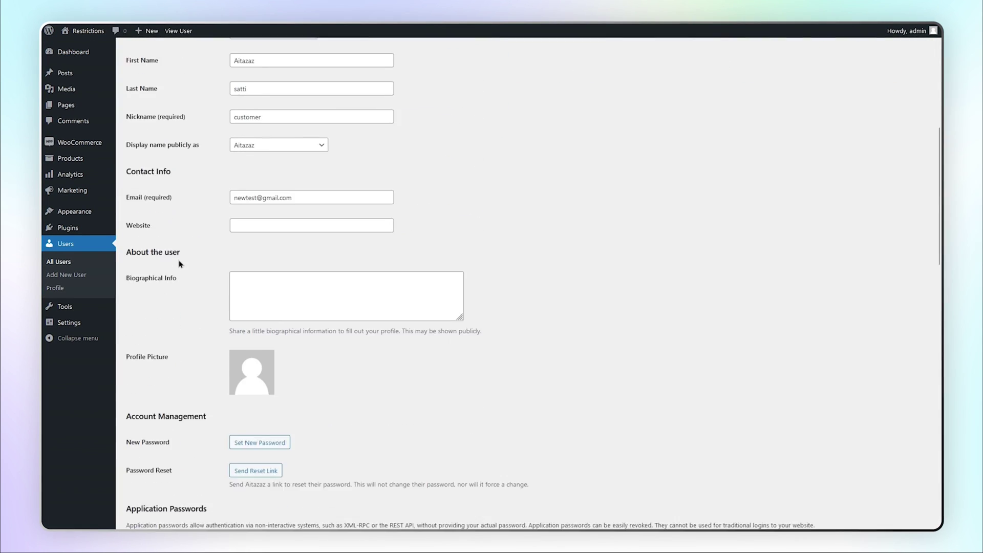
scroll(180, 264, "down", 1)
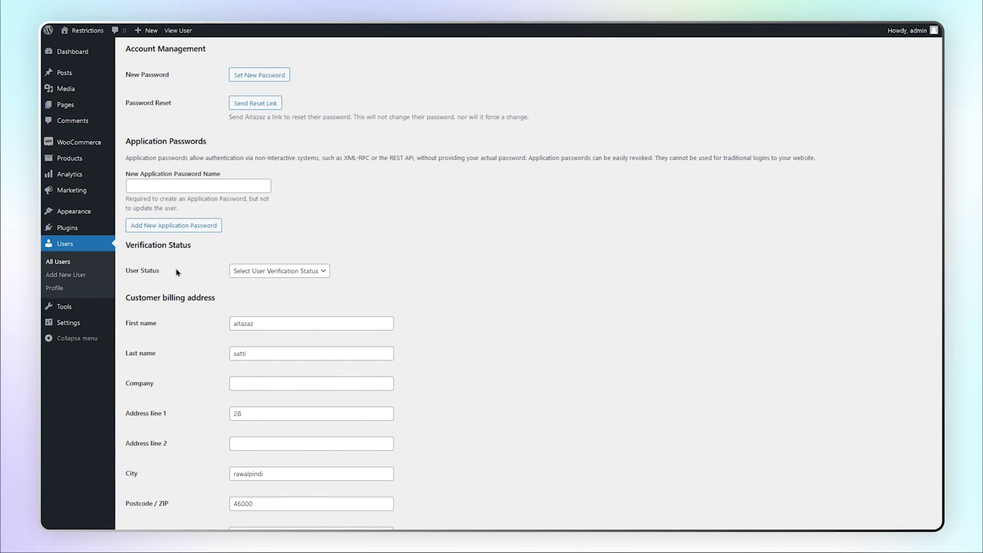
left_click(311, 271)
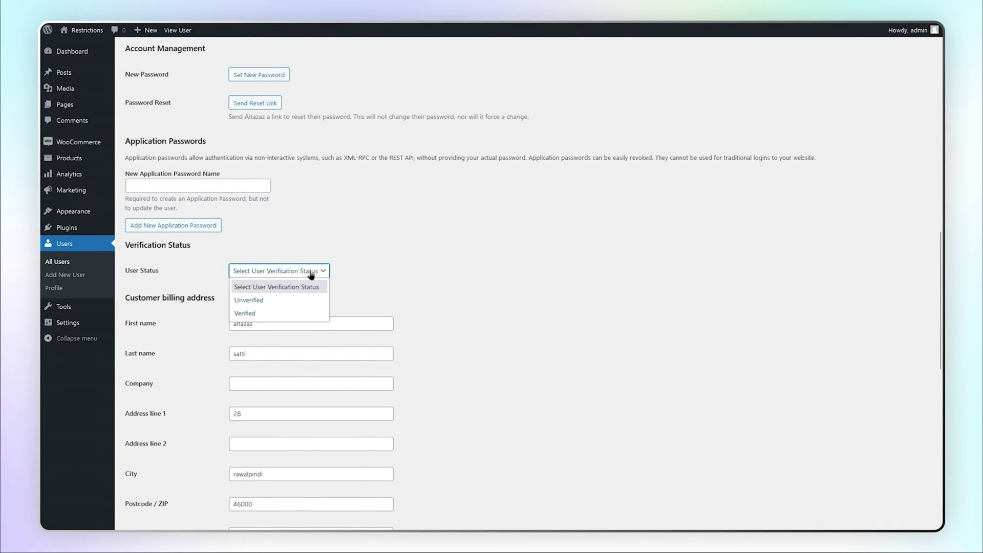
left_click(310, 314)
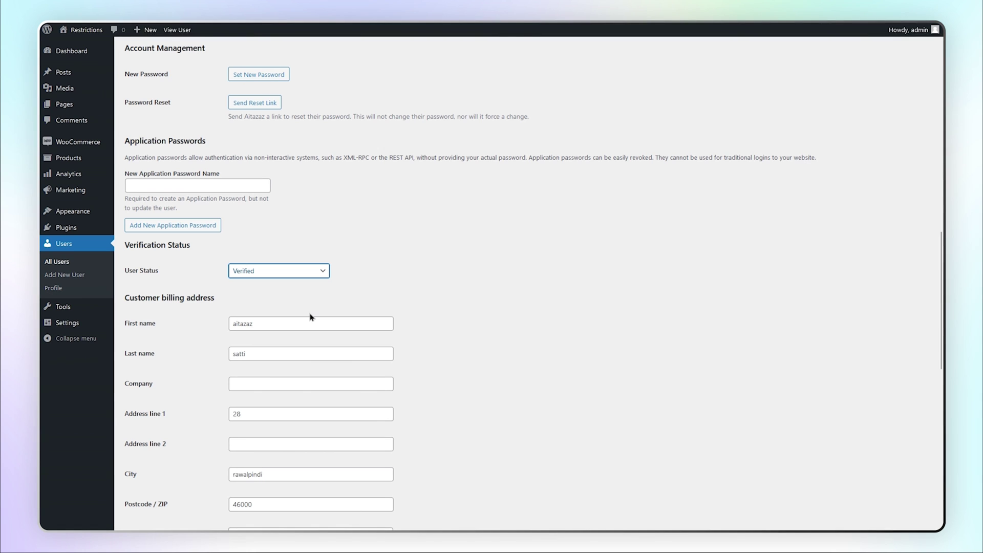